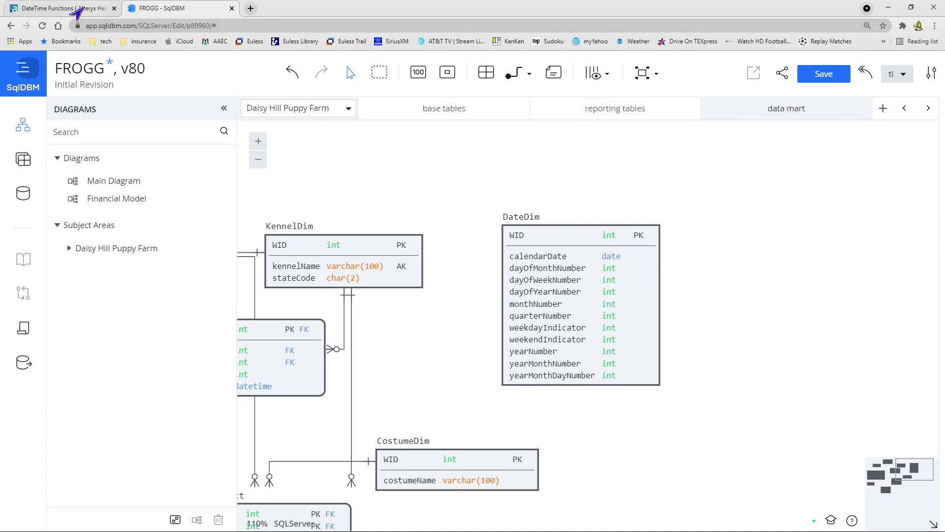
Review the DateTime Functions format Specifiers table, then switch to the DateDim generation.xlsx workbook
click(77, 10)
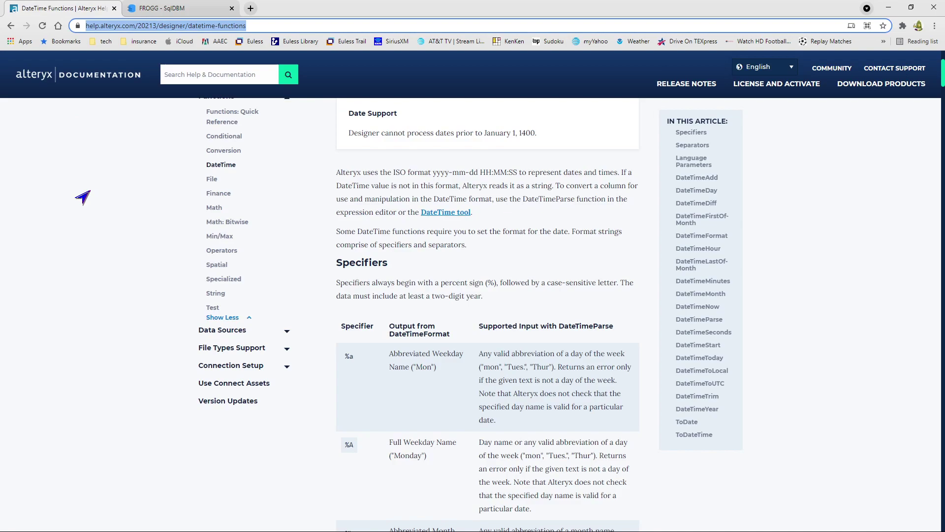
scroll(82, 197, up, 2)
scroll(82, 197, up, 1)
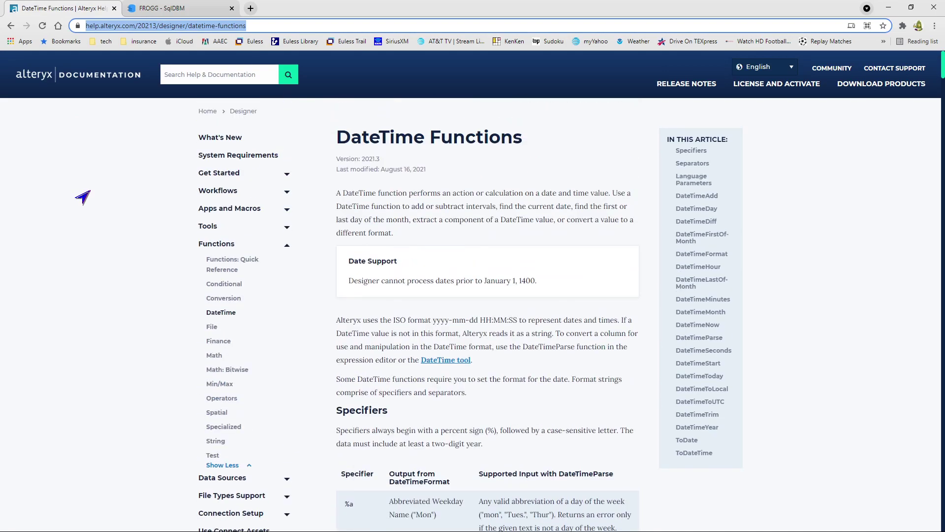
scroll(83, 197, down, 2)
scroll(83, 197, up, 2)
scroll(344, 378, down, 3)
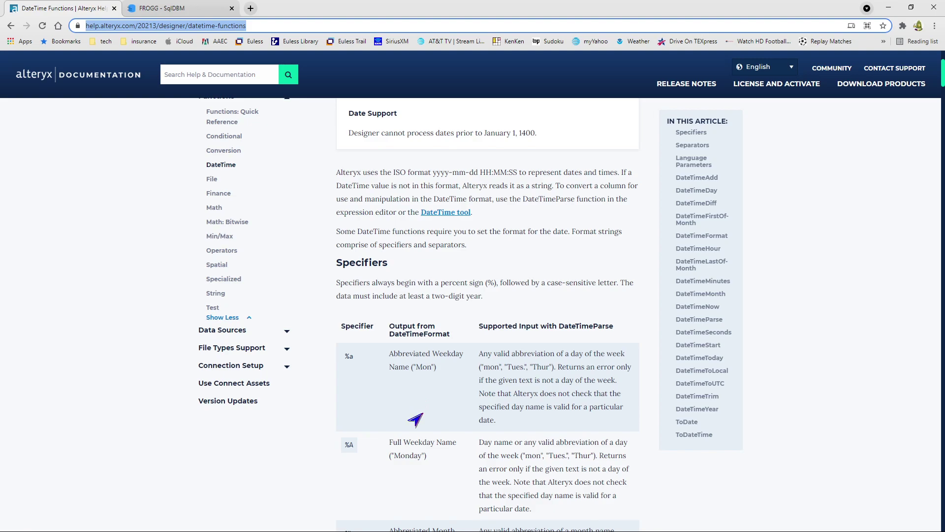
scroll(415, 420, down, 12)
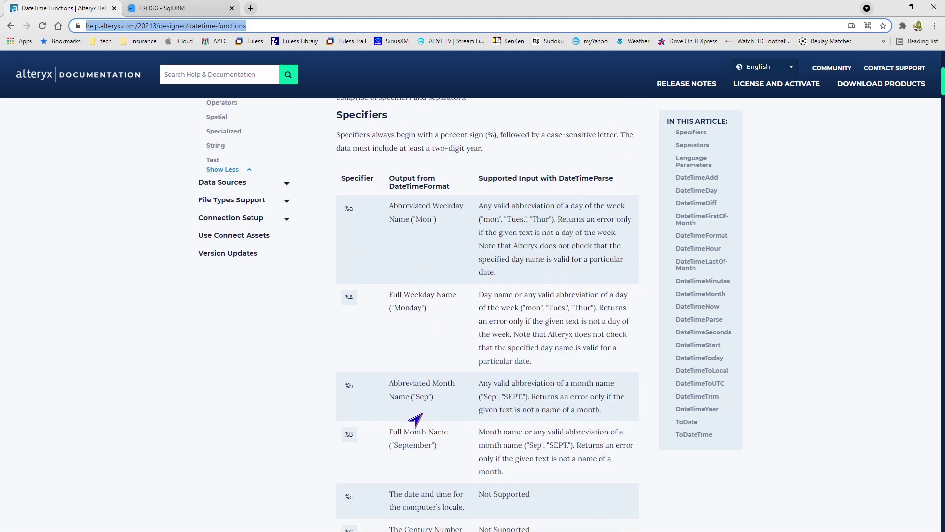
scroll(415, 419, down, 15)
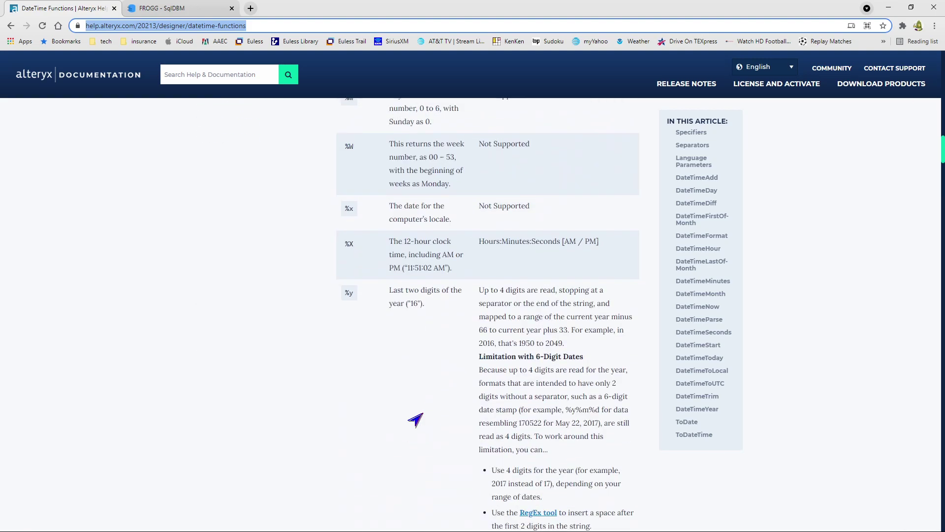
scroll(415, 419, down, 12)
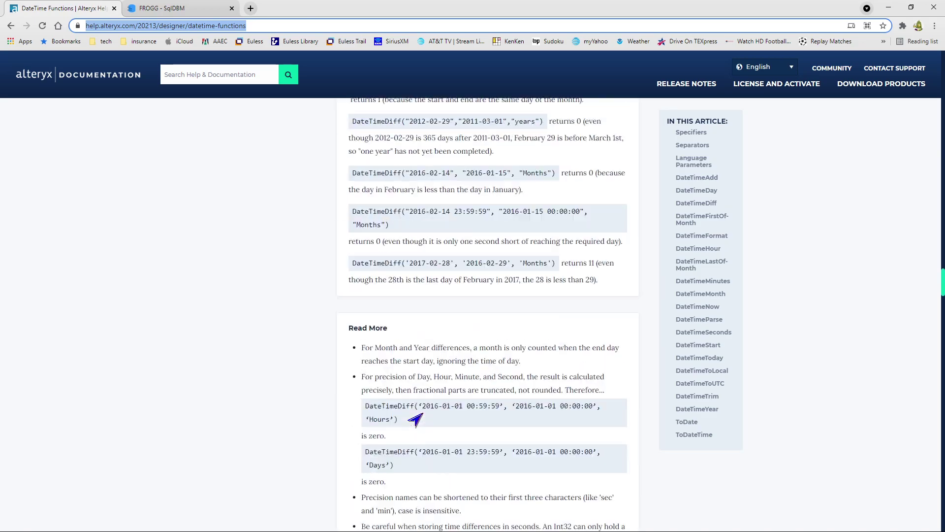
scroll(415, 419, up, 20)
scroll(415, 419, up, 9)
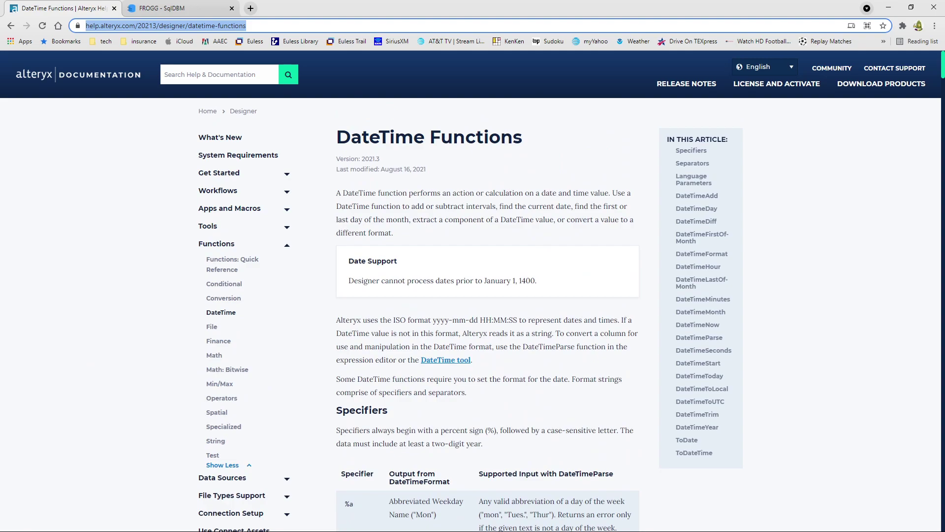
key(alt+Tab)
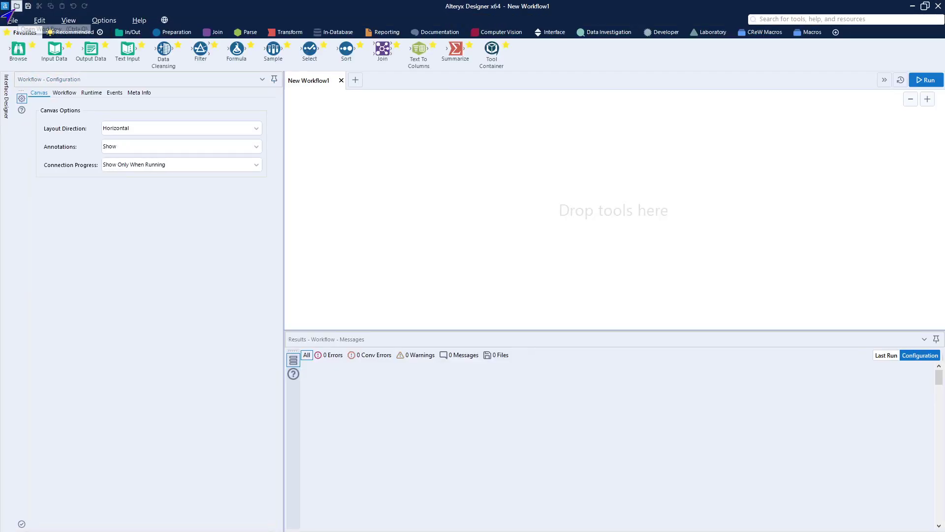
Open the generateDateDimension workflow from File > Open Recent, skipping the Open file browser
click(16, 7)
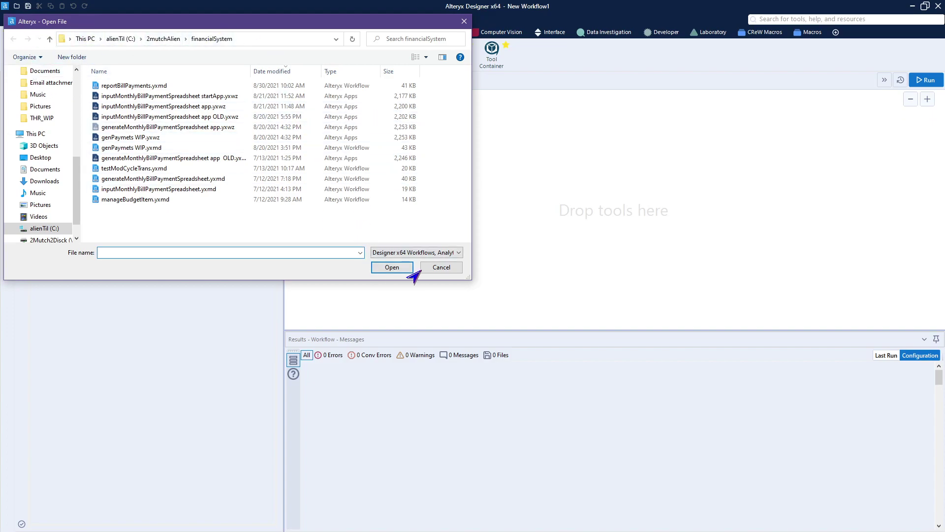
click(441, 268)
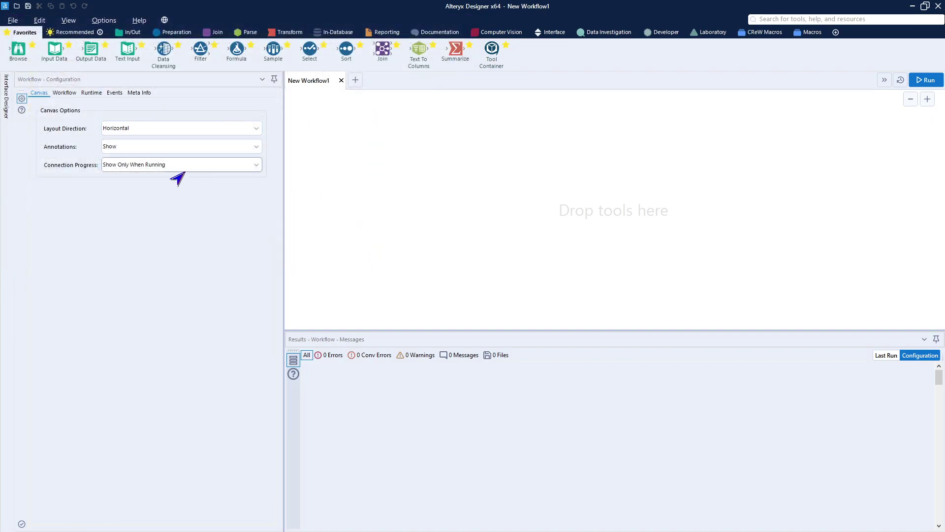
click(12, 21)
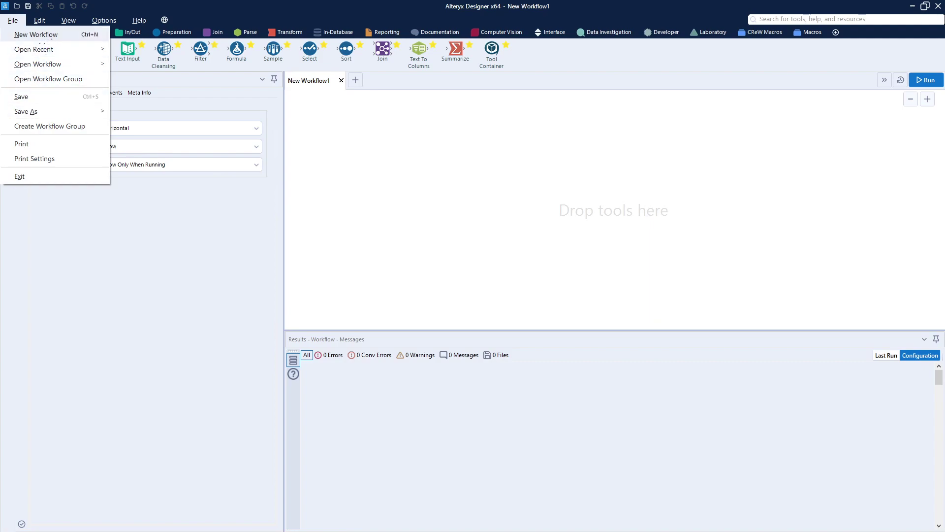
mouse_move(50, 49)
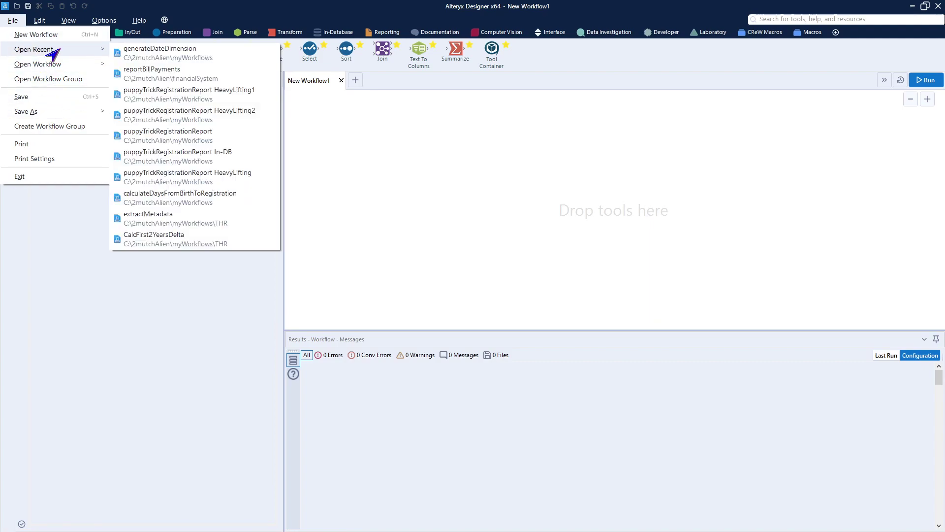
click(131, 58)
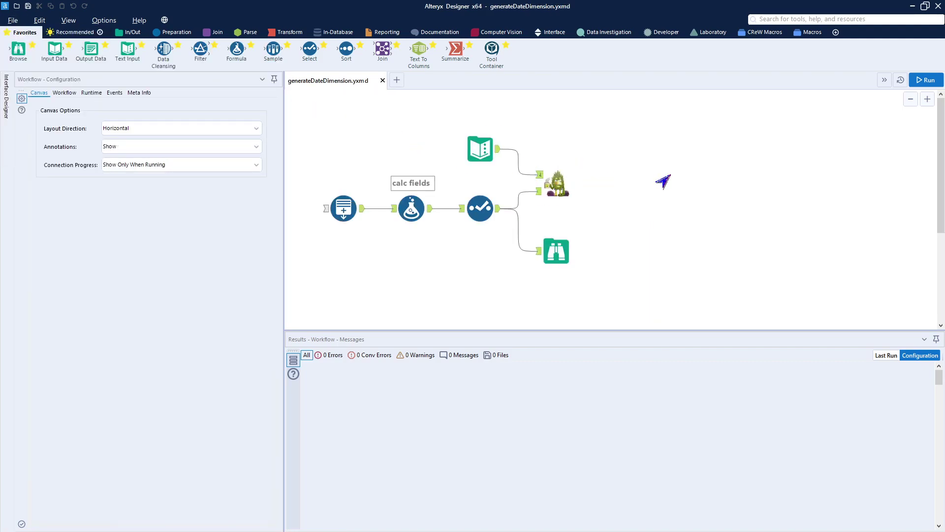
scroll(663, 182, up, 1)
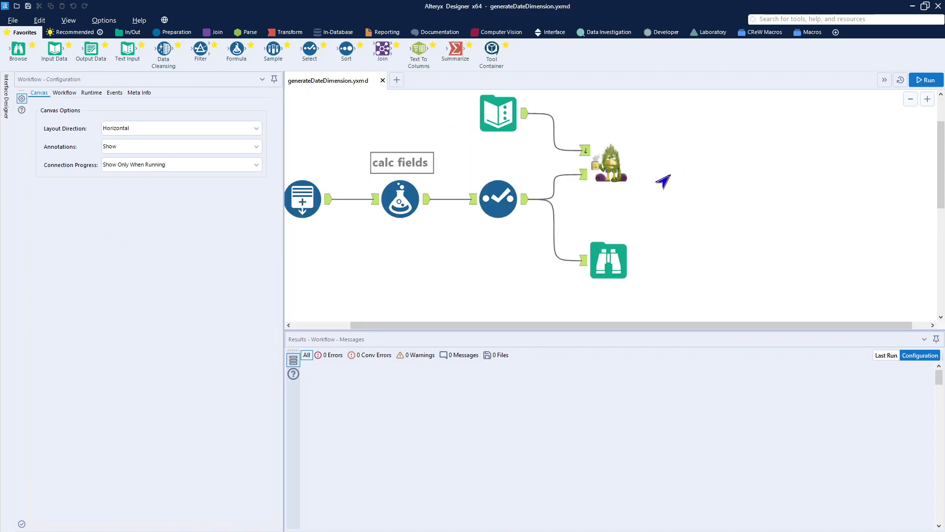
drag(666, 327, 599, 338)
Inspect the Generate Rows tool's end-date condition calendarDate <= '2030-12-31'
click(379, 202)
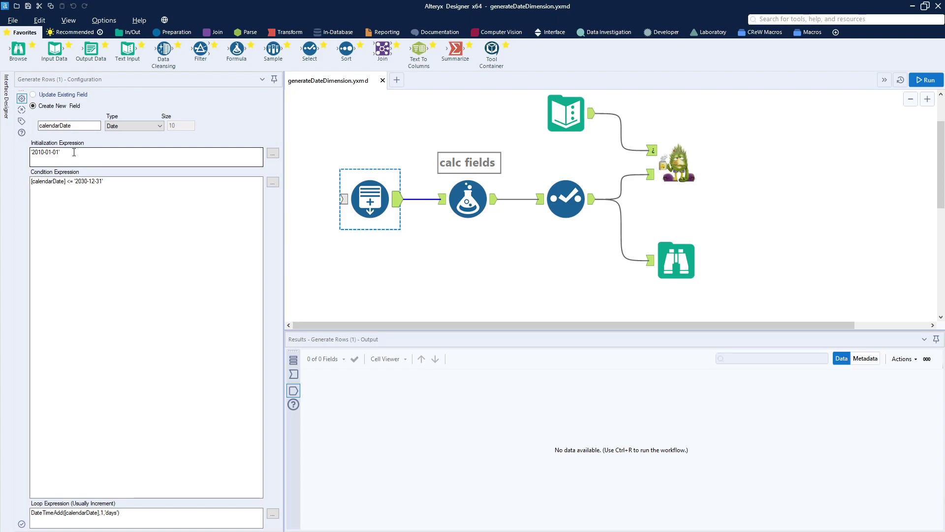
click(92, 181)
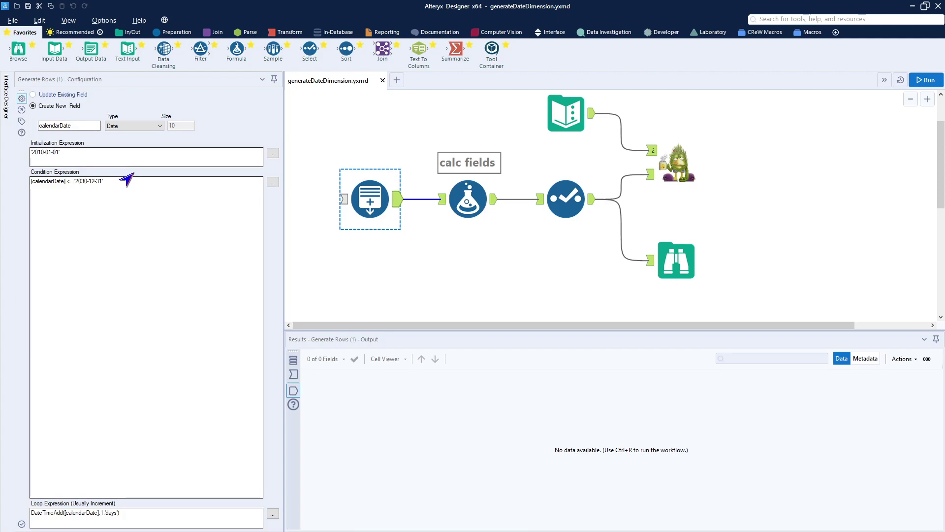
Check the Select tool's field list, then return to the calc fields Formula settings
click(457, 200)
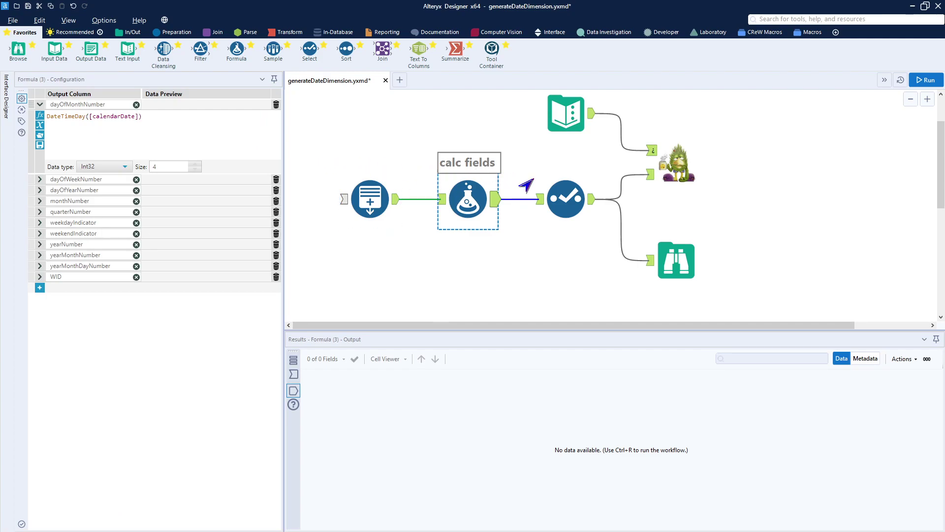
click(564, 197)
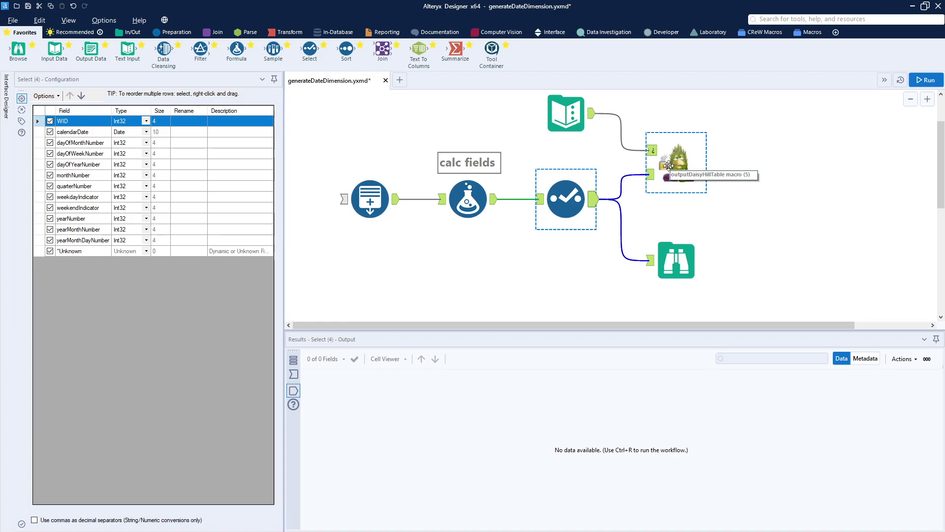
click(470, 187)
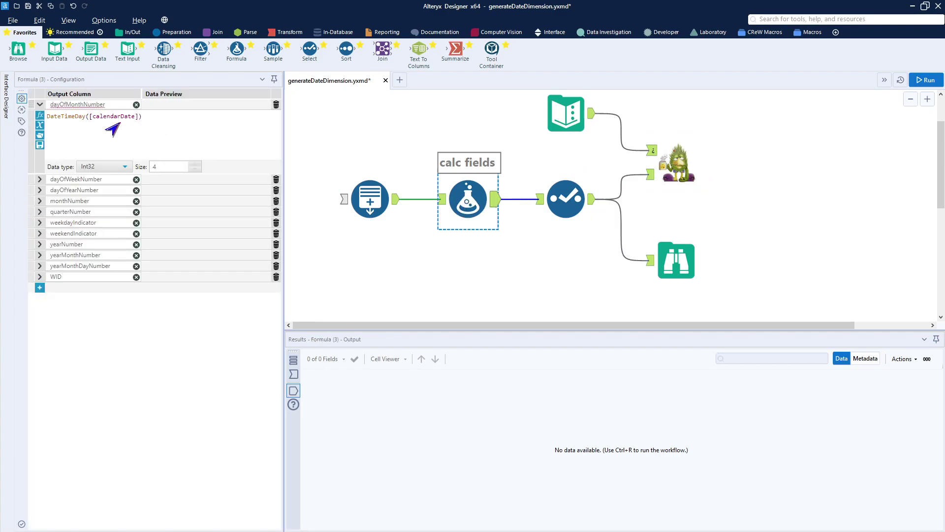
Expand the dayOfMonthNumber and dayOfWeekNumber expressions in the calc fields Formula
click(162, 137)
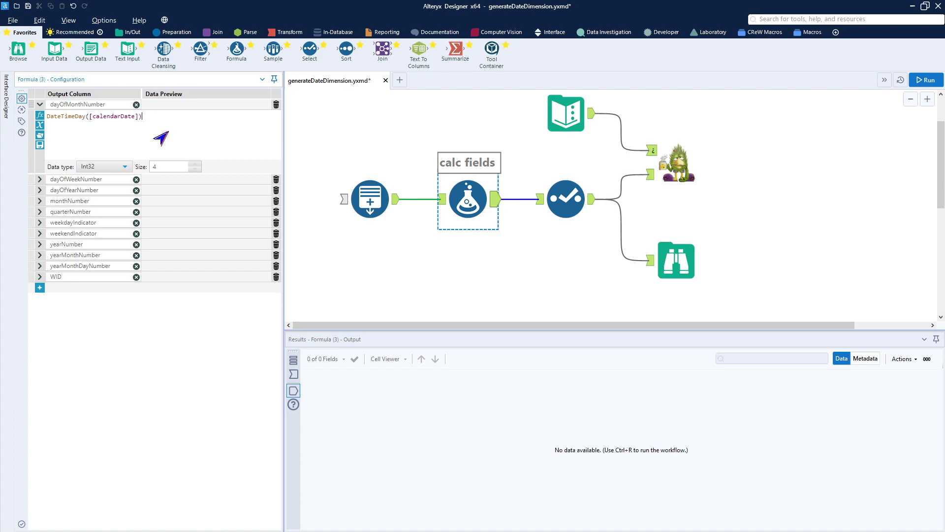
ctrl+scroll(161, 138, up, 2)
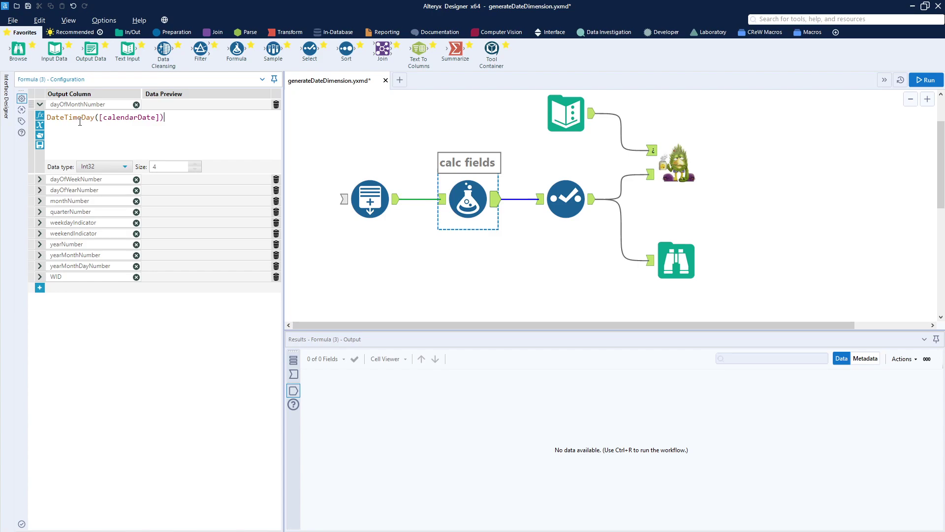
click(40, 180)
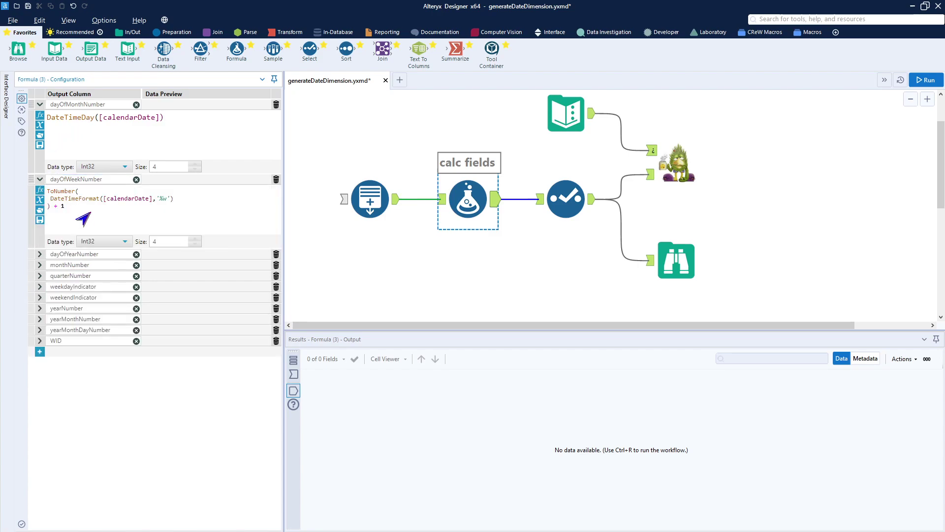
Expand dayOfYearNumber, monthNumber and quarterNumber, showing quarterNumber = Ceil([monthNumber]/3)
ctrl+scroll(112, 216, up, 4)
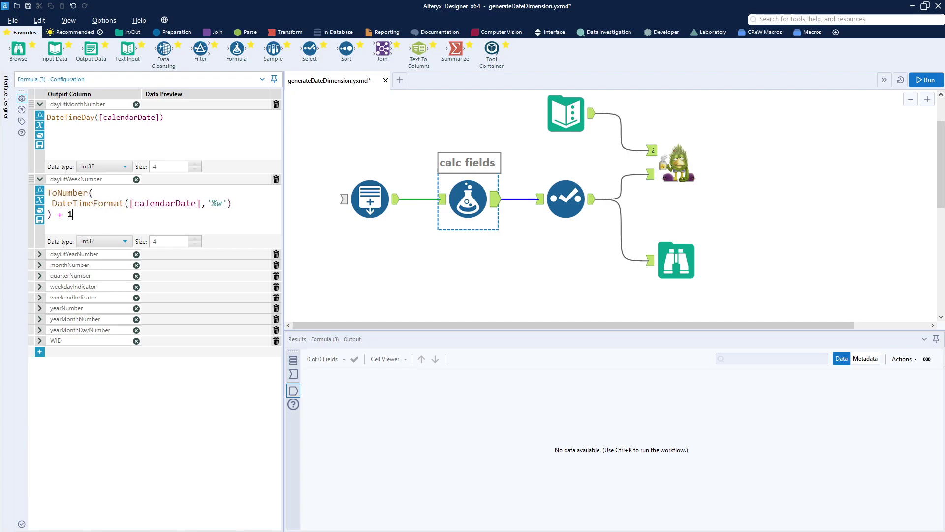
click(78, 210)
click(39, 255)
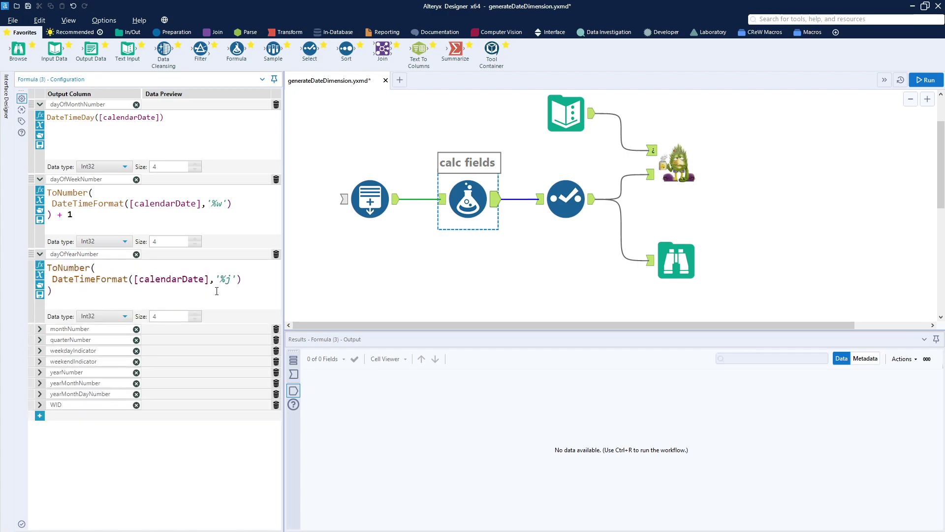
click(39, 329)
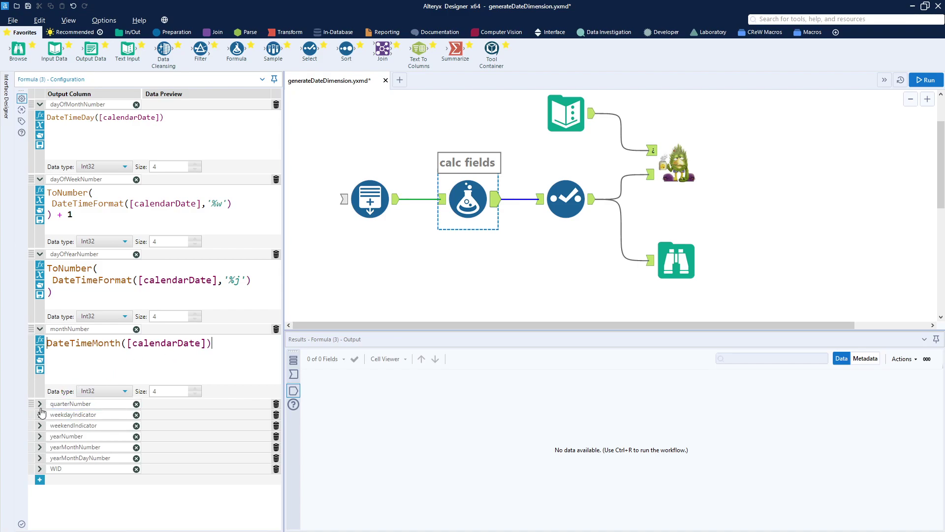
click(40, 404)
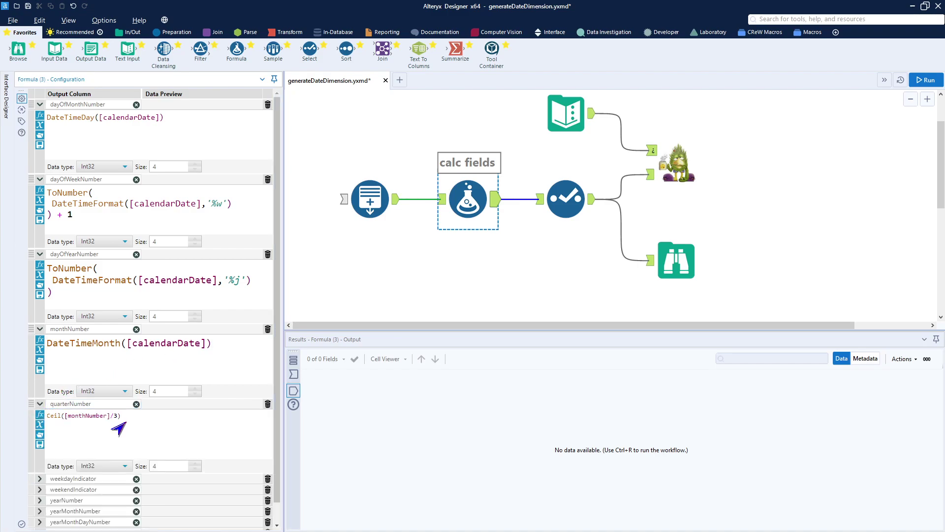
click(147, 432)
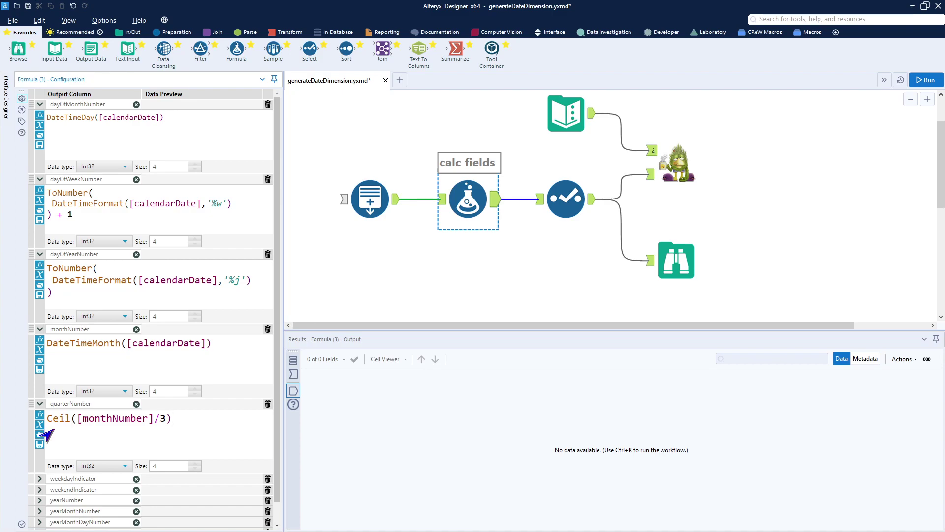
scroll(102, 452, down, 1)
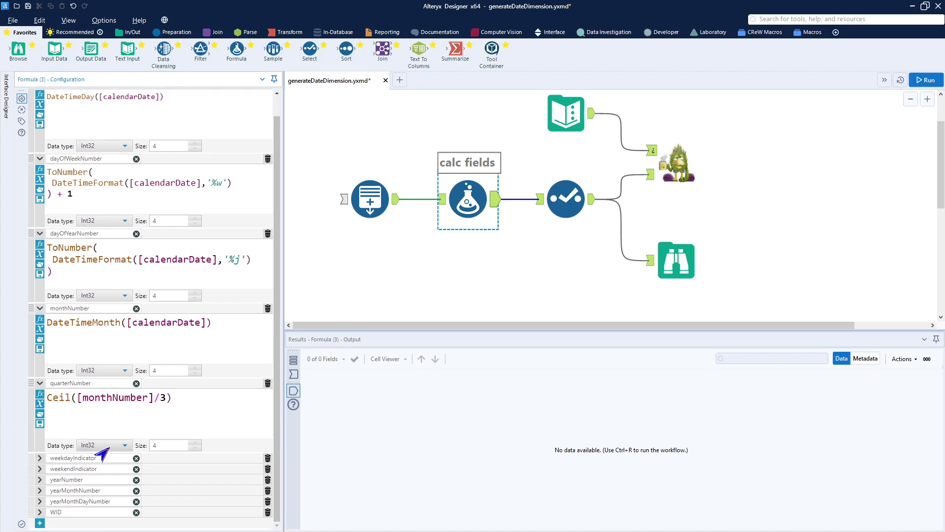
Expand the weekdayIndicator and weekendIndicator formulas and show the Recent and Saved Expressions list
click(39, 458)
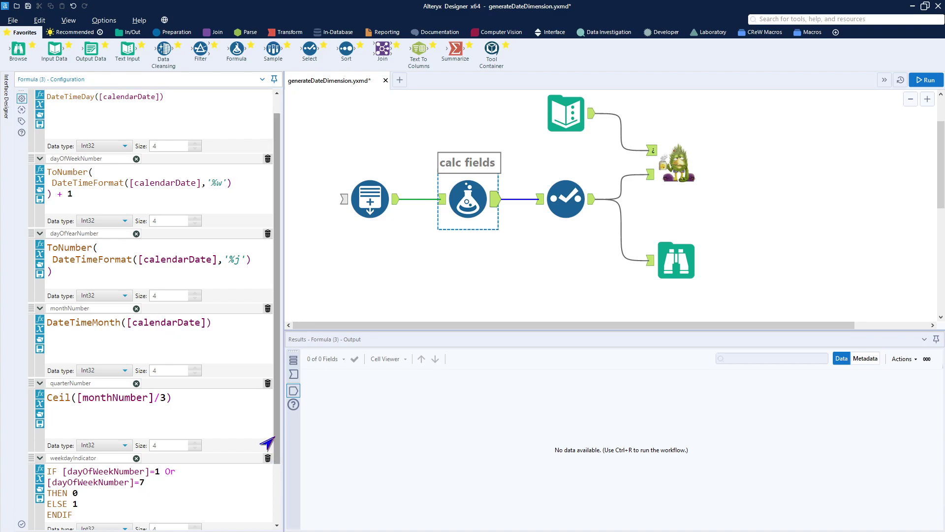
scroll(268, 480, down, 3)
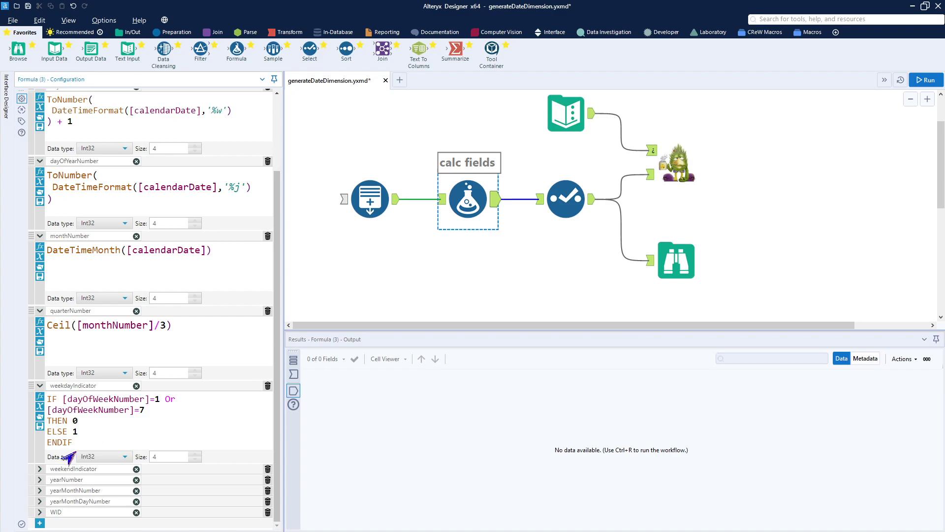
click(40, 471)
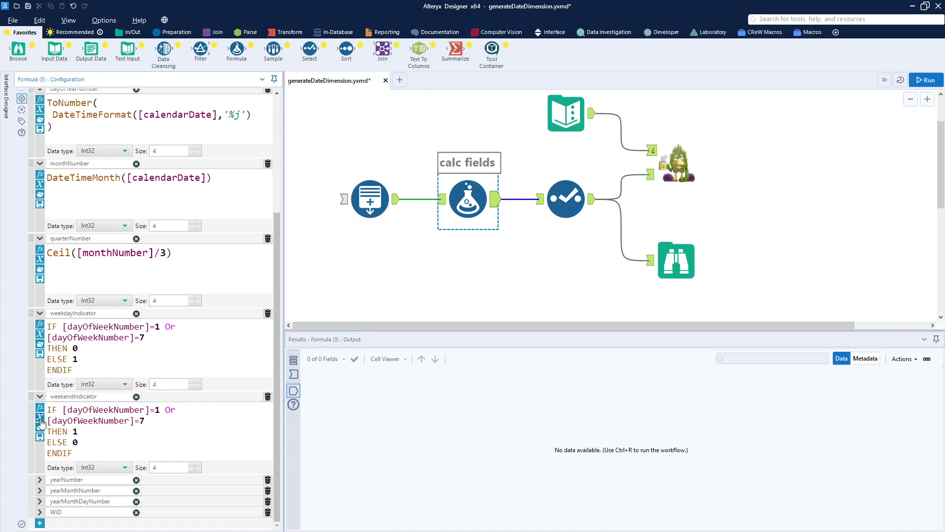
click(39, 430)
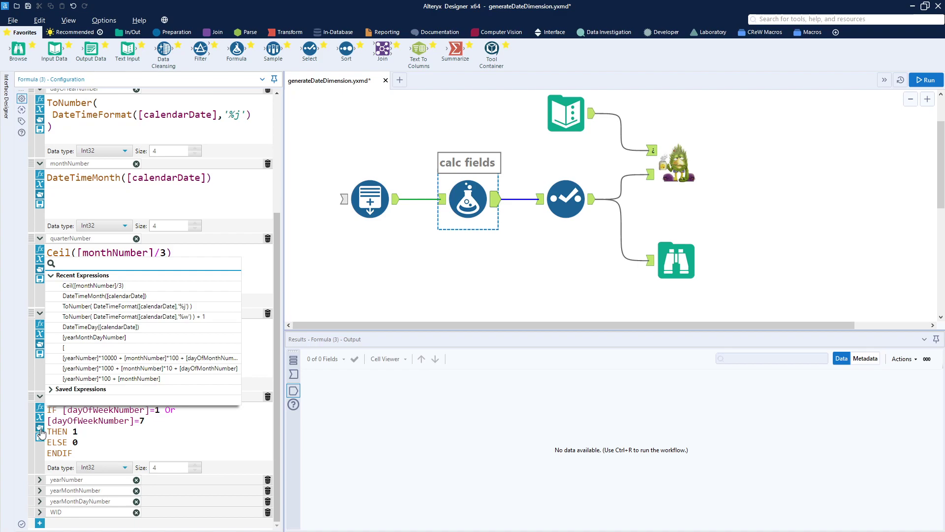
Close the recent expressions list and expand yearNumber = DateTimeYear([calendarDate])
click(39, 479)
click(182, 494)
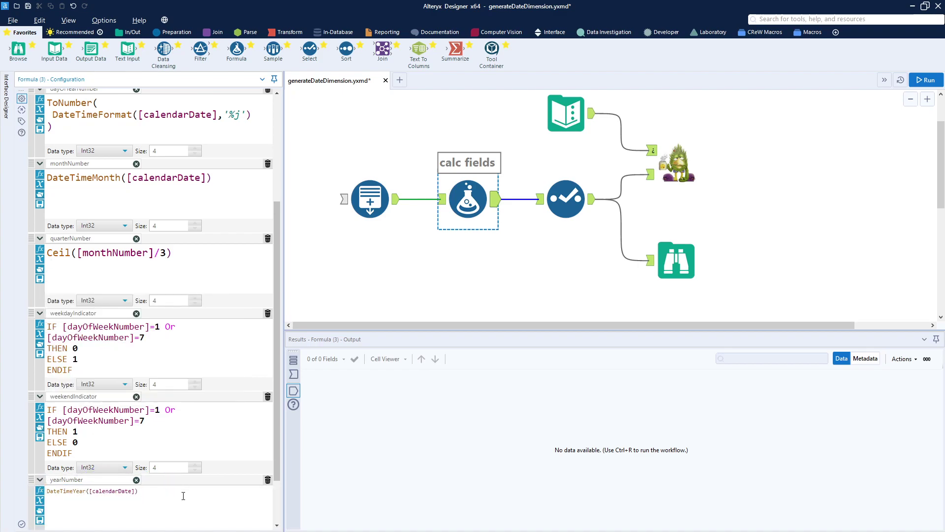
scroll(182, 494, down, 2)
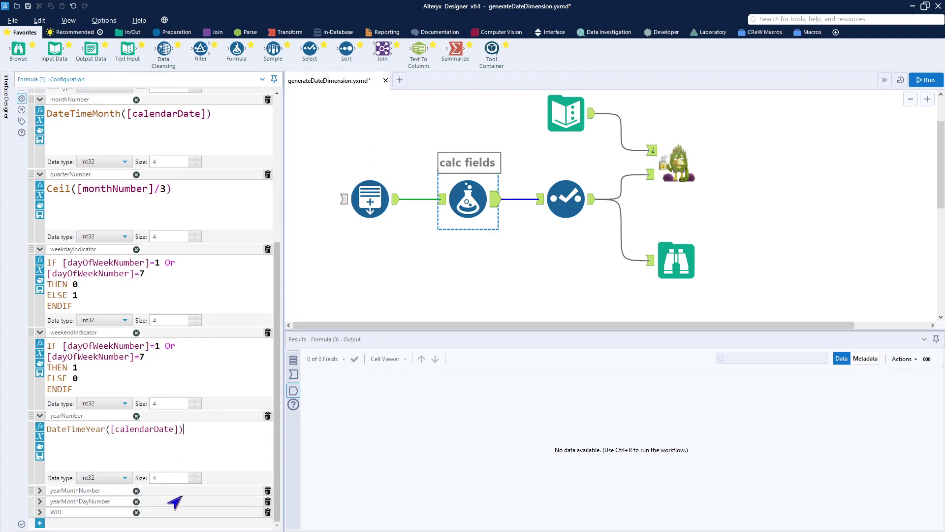
Expand and review yearMonthNumber = [yearNumber]*100 + [monthNumber]
click(40, 491)
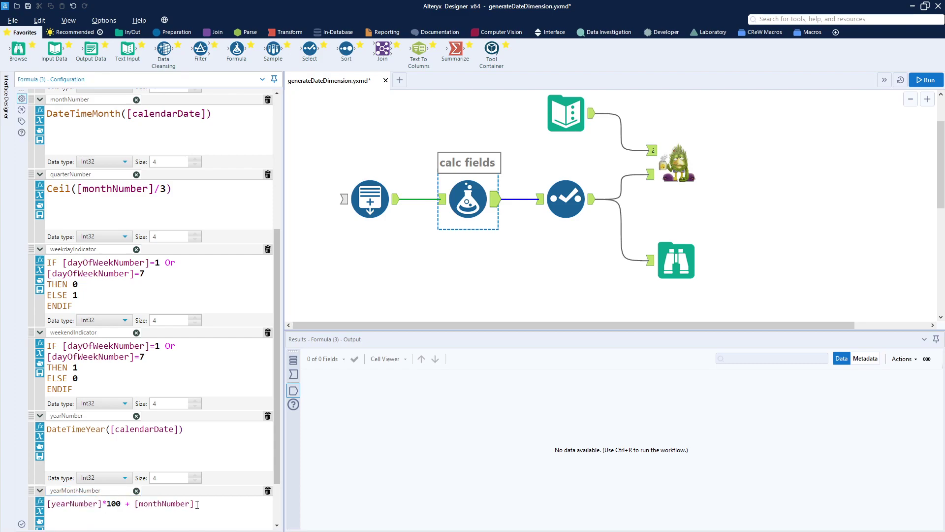
scroll(197, 505, down, 2)
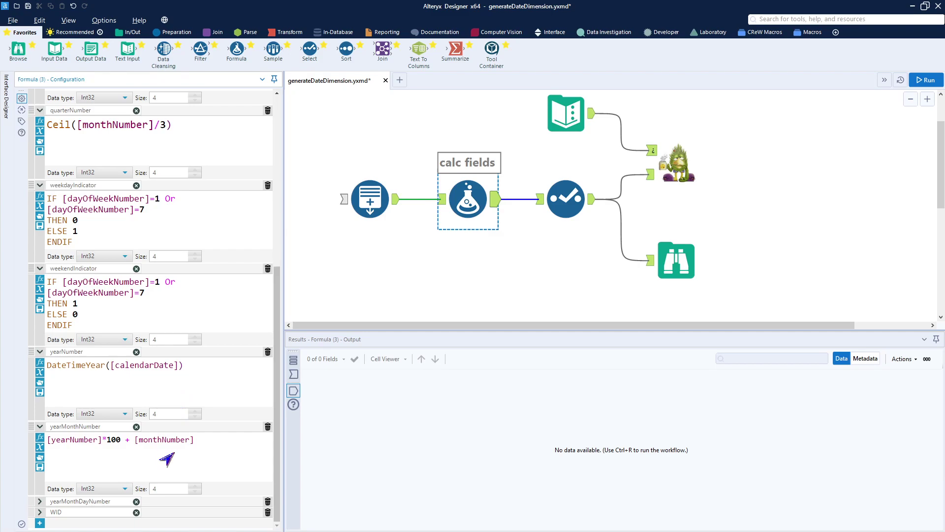
scroll(165, 197, up, 5)
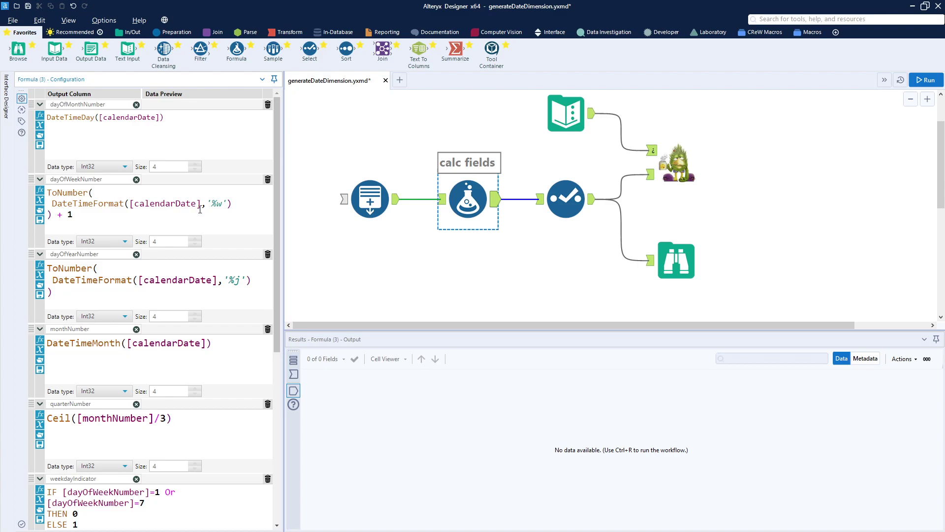
scroll(194, 201, down, 10)
scroll(193, 216, down, 1)
scroll(197, 212, up, 5)
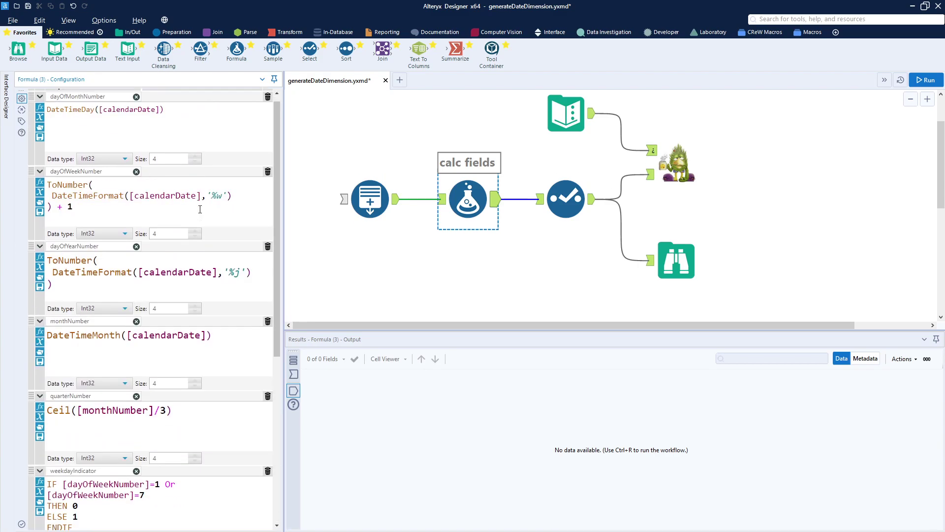
scroll(200, 210, down, 5)
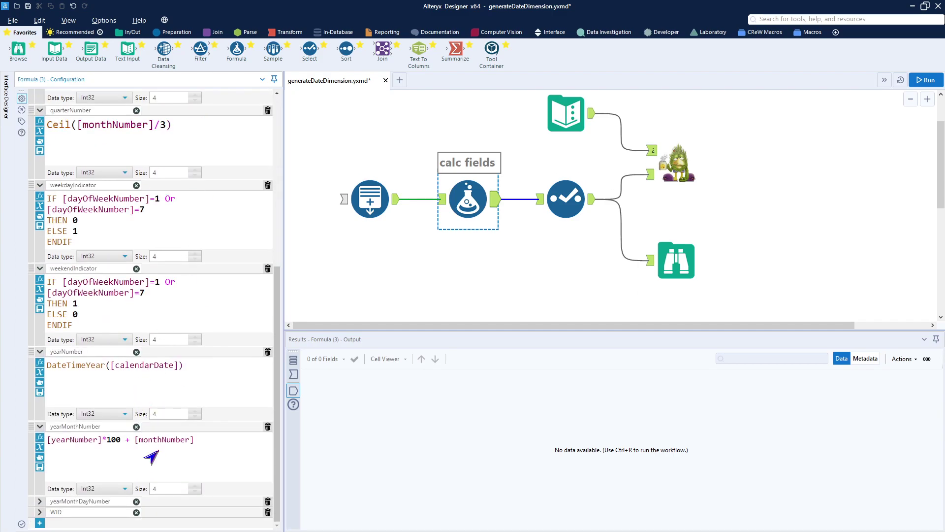
scroll(132, 219, up, 5)
scroll(132, 219, down, 5)
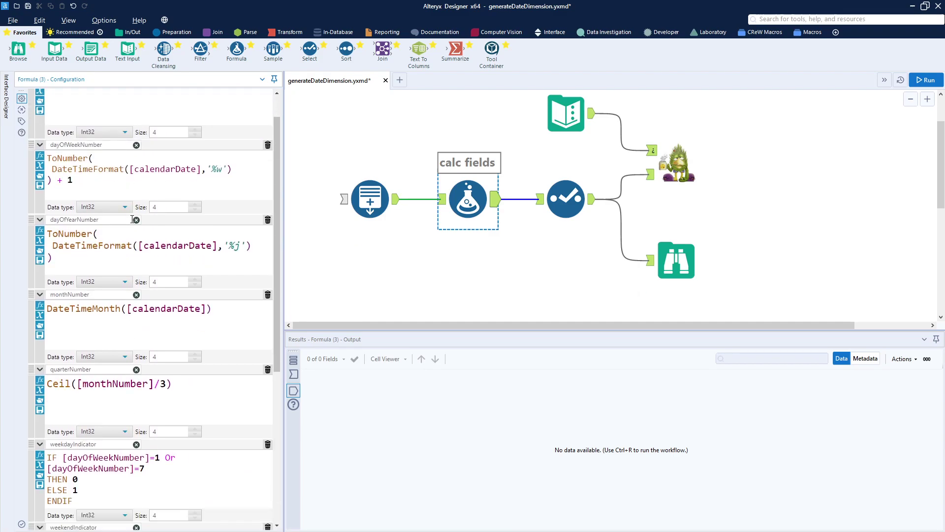
scroll(132, 219, up, 5)
scroll(132, 219, down, 5)
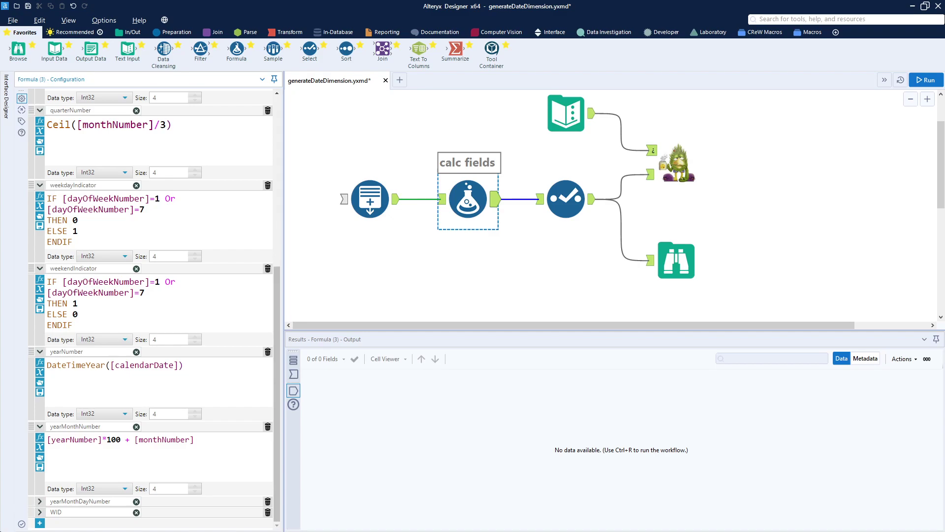
Expand yearMonthDayNumber = [yearNumber]*10000 + [monthNumber]*100 + [dayOfMonthNumber]
click(38, 505)
scroll(147, 498, down, 2)
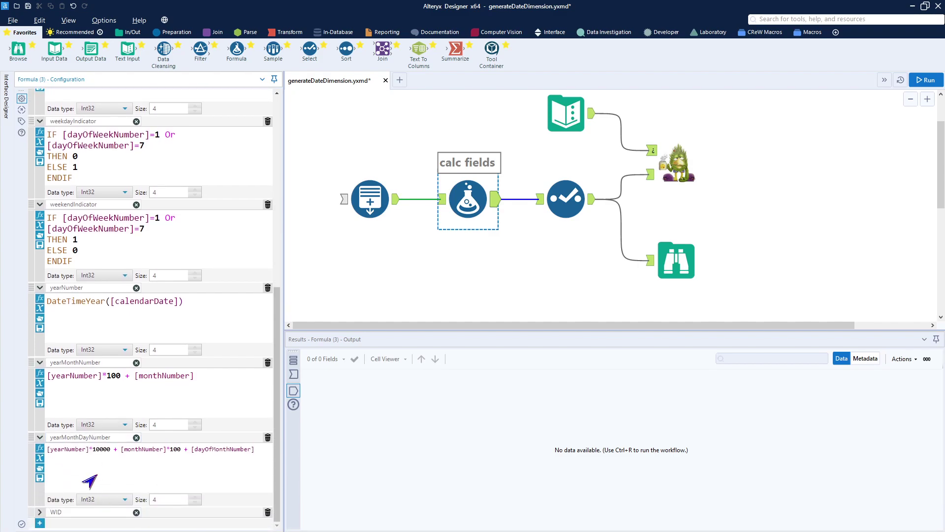
scroll(90, 481, up, 5)
scroll(89, 481, down, 5)
Expand WID = [yearMonthDayNumber] and click into the WID and yearMonthDayNumber expressions
click(41, 518)
scroll(148, 525, down, 2)
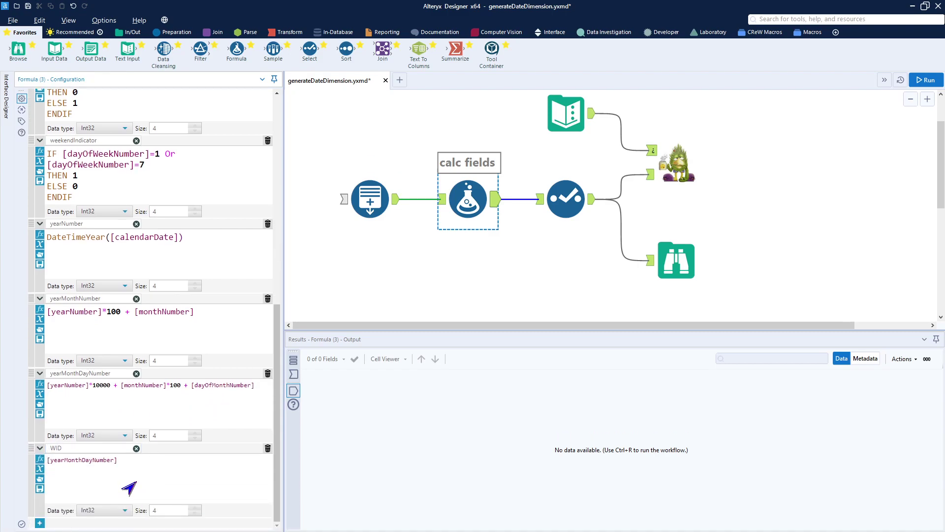
click(133, 463)
ctrl+scroll(134, 463, up, 4)
click(182, 410)
ctrl+scroll(182, 409, up, 3)
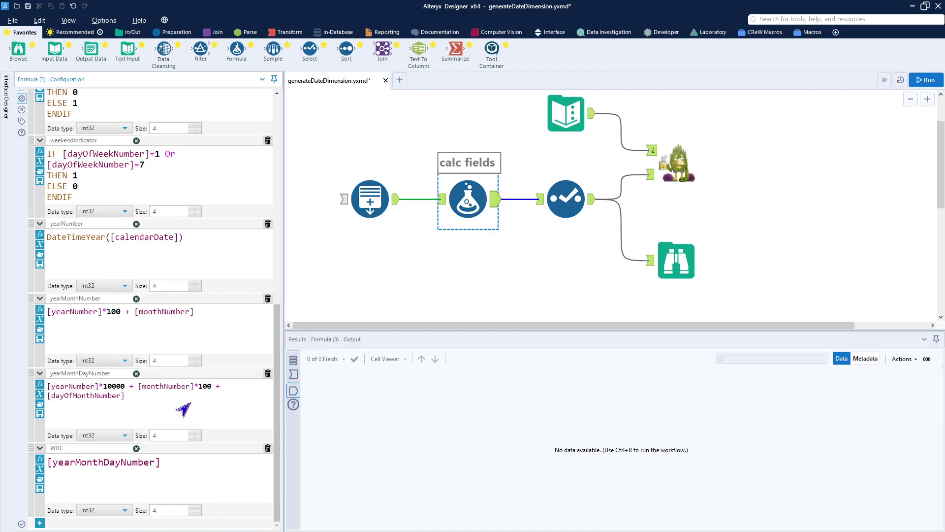